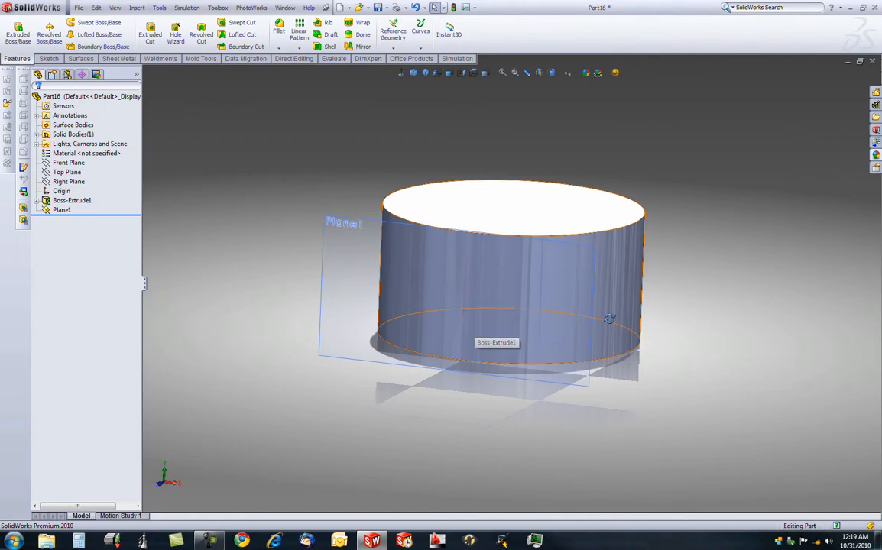
Step: Start a sketch on Plane1 in front of the cylinder and view the plane face-on
{"action": "middle_click_drag", "start_coordinate": [611, 320], "coordinate": [644, 337]}
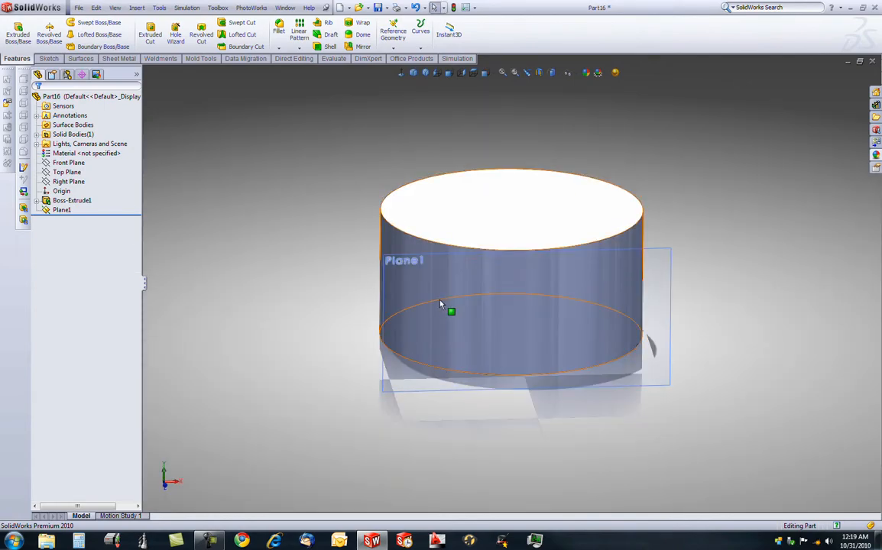
{"action": "middle_click_drag", "start_coordinate": [574, 322], "coordinate": [558, 308]}
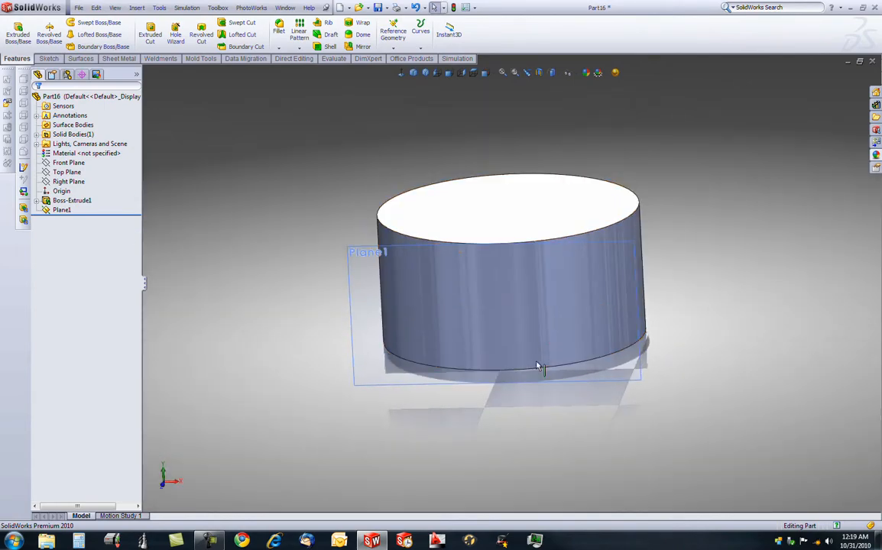
{"action": "right_click_drag", "start_coordinate": [755, 269], "coordinate": [753, 198]}
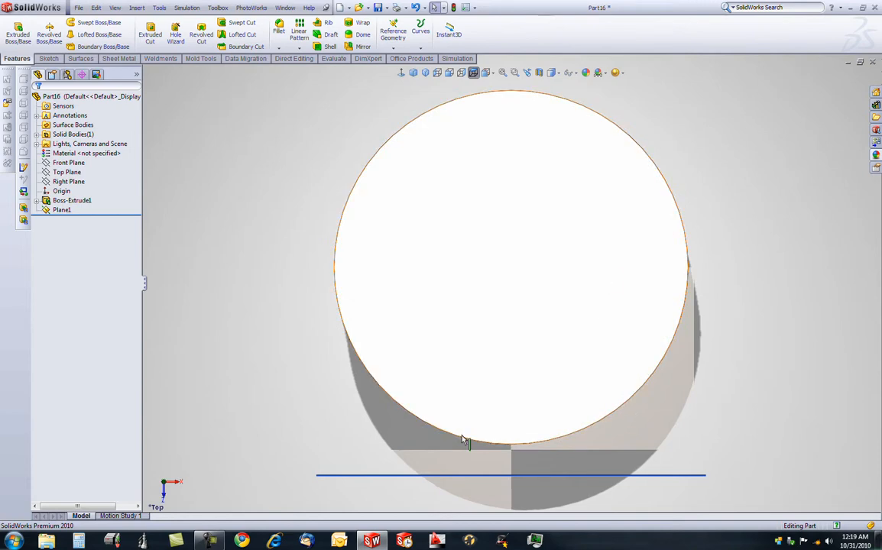
{"action": "middle_click_drag", "start_coordinate": [443, 472], "coordinate": [563, 429]}
{"action": "left_click", "coordinate": [649, 397]}
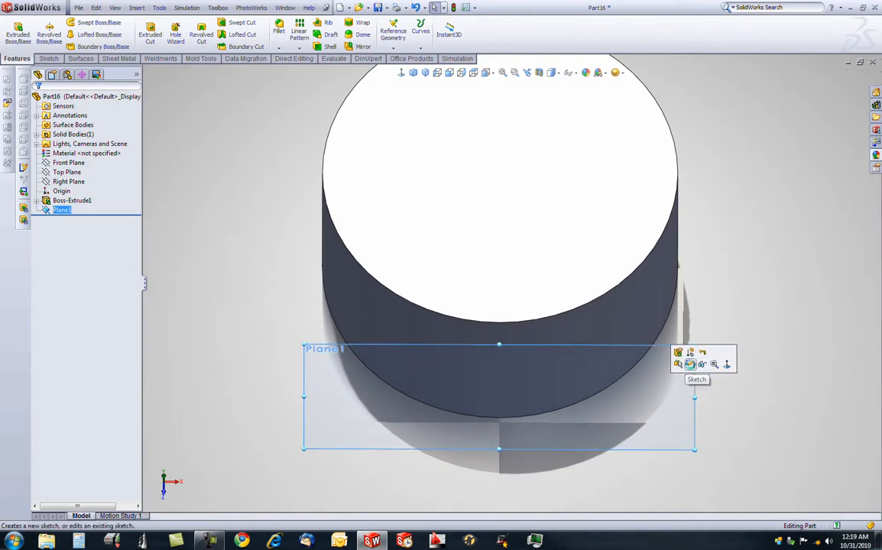
{"action": "left_click", "coordinate": [684, 365]}
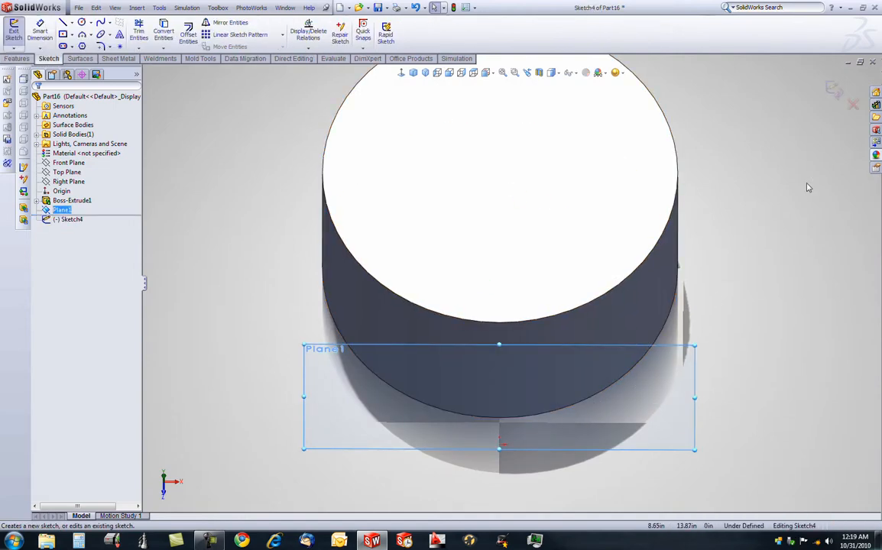
{"action": "left_click", "coordinate": [400, 72]}
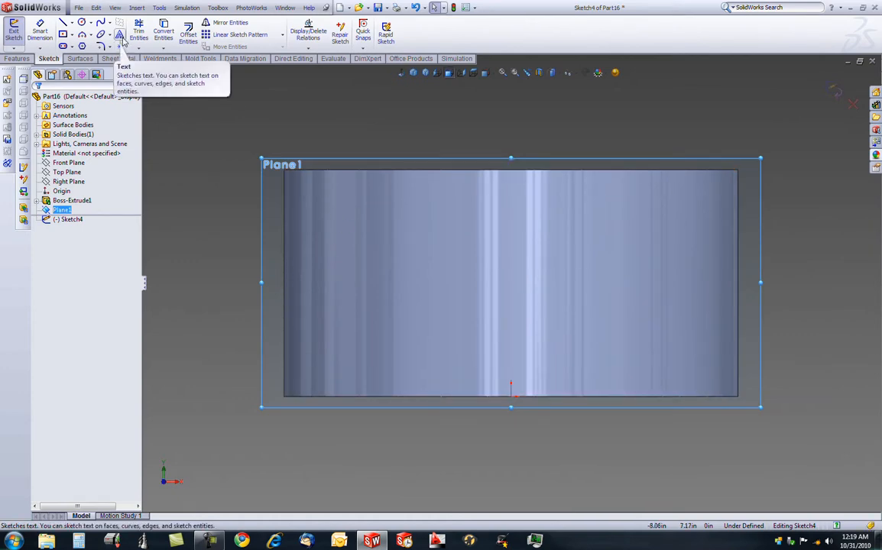
Step: Sketch a horizontal centerline about 10 in long across the cylinder's lower half, from one side edge to the other
{"action": "right_click", "coordinate": [776, 290]}
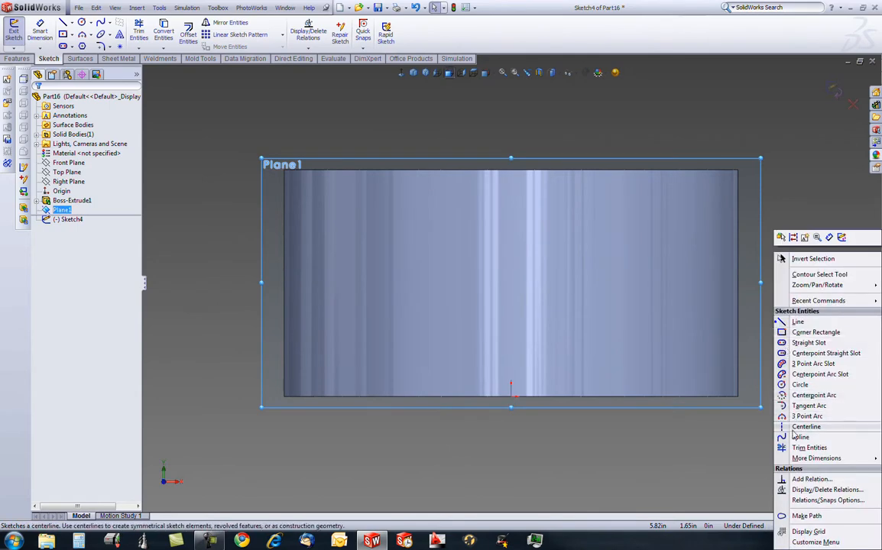
{"action": "left_click", "coordinate": [795, 428]}
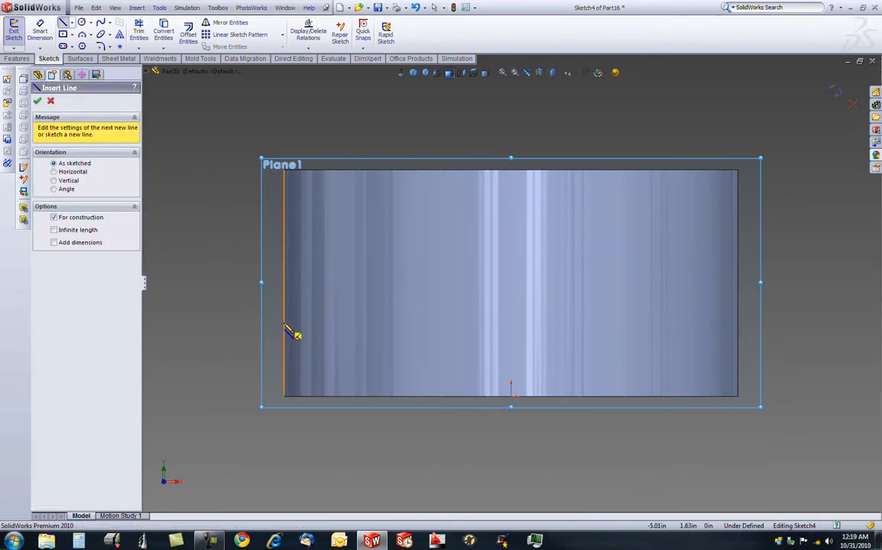
{"action": "left_click", "coordinate": [284, 324]}
{"action": "left_click", "coordinate": [742, 324]}
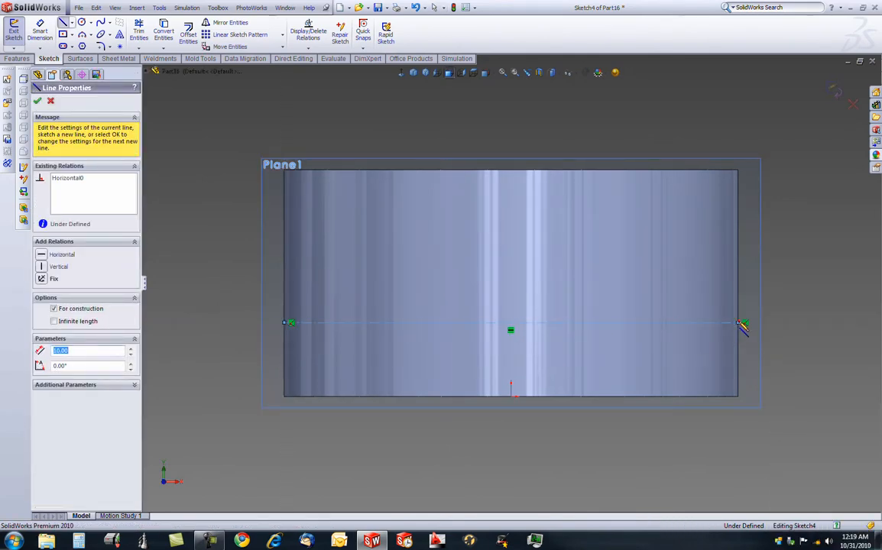
{"action": "key", "text": "Escape"}
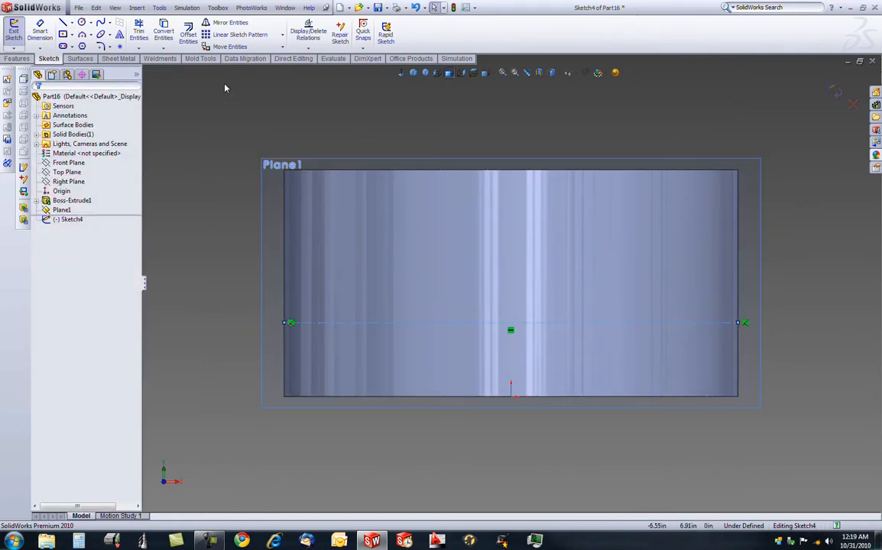
Step: Add the sketch text "SolidWorks" along the centerline and center-align it
{"action": "left_click", "coordinate": [118, 36]}
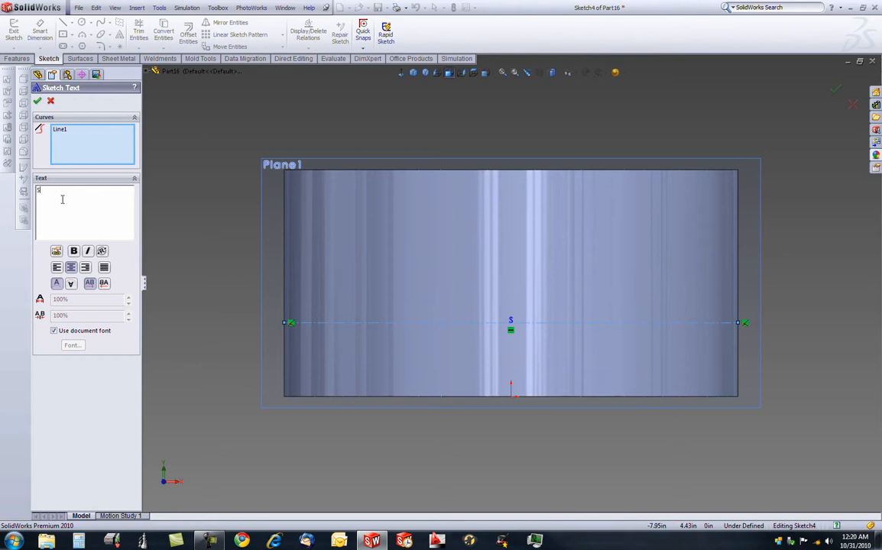
{"action": "type", "text": "Works"}
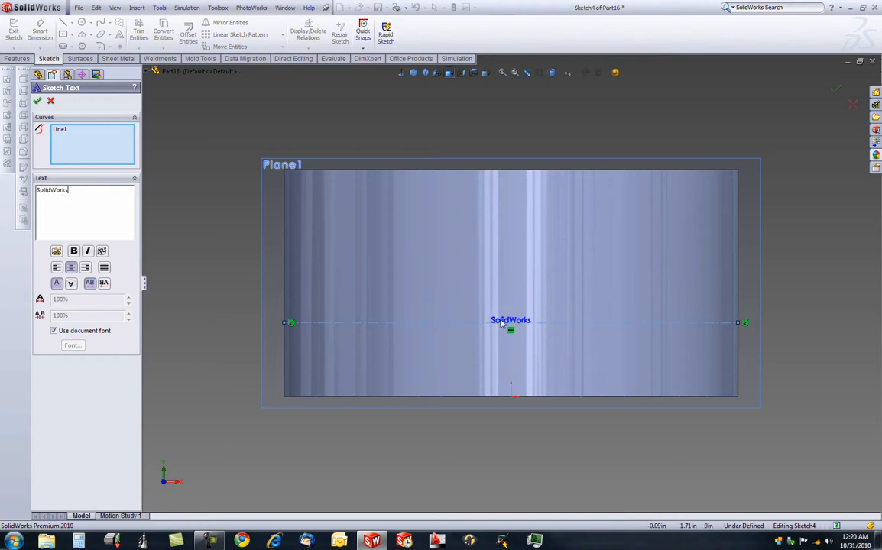
{"action": "left_click", "coordinate": [57, 268]}
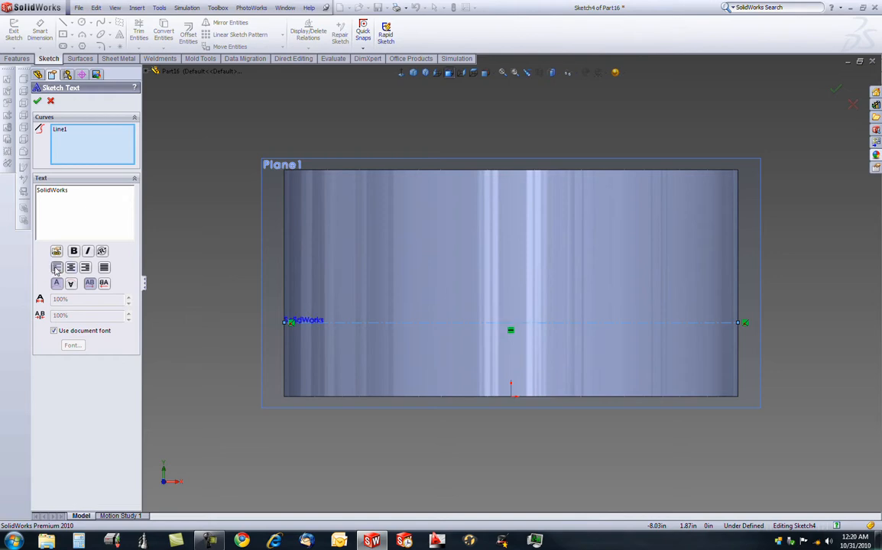
{"action": "left_click", "coordinate": [70, 268]}
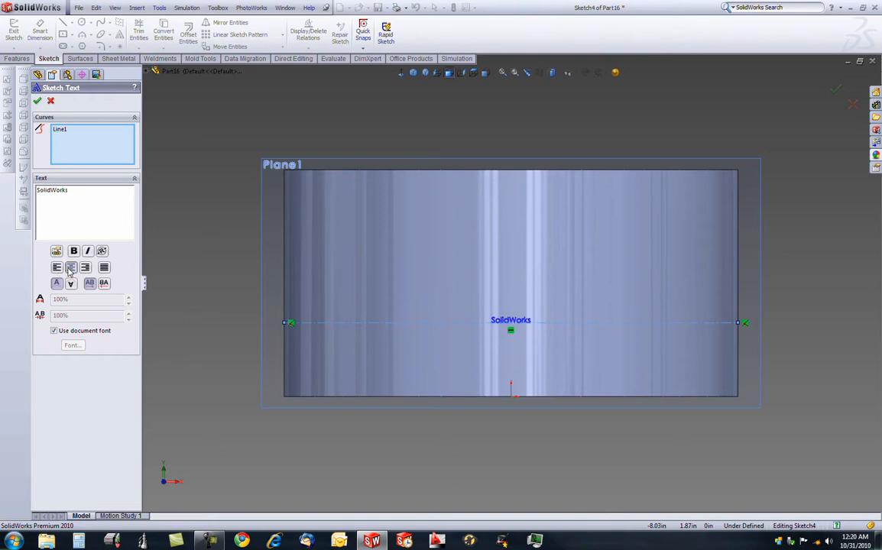
Step: Override the document font for the sketch text with Century Gothic Bold at a height of 1 in
{"action": "left_click", "coordinate": [54, 330]}
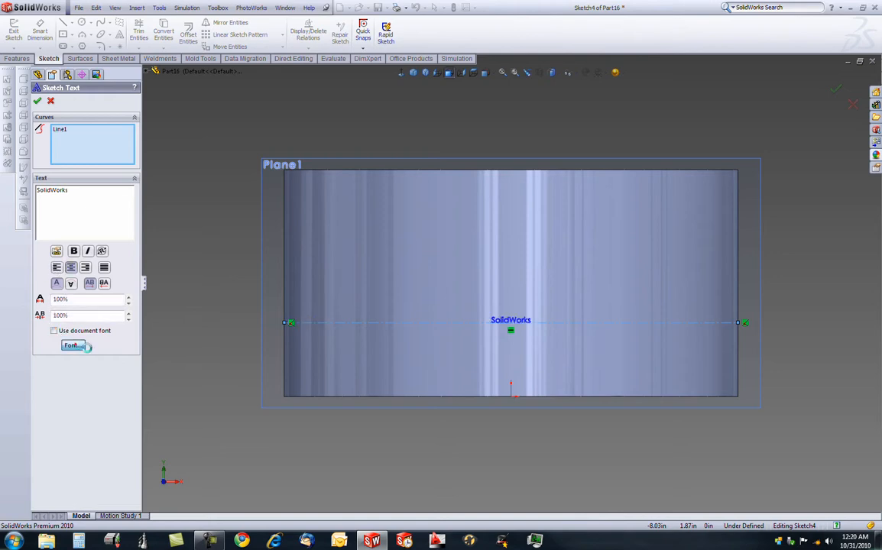
{"action": "left_click", "coordinate": [73, 345]}
{"action": "left_click", "coordinate": [469, 222]}
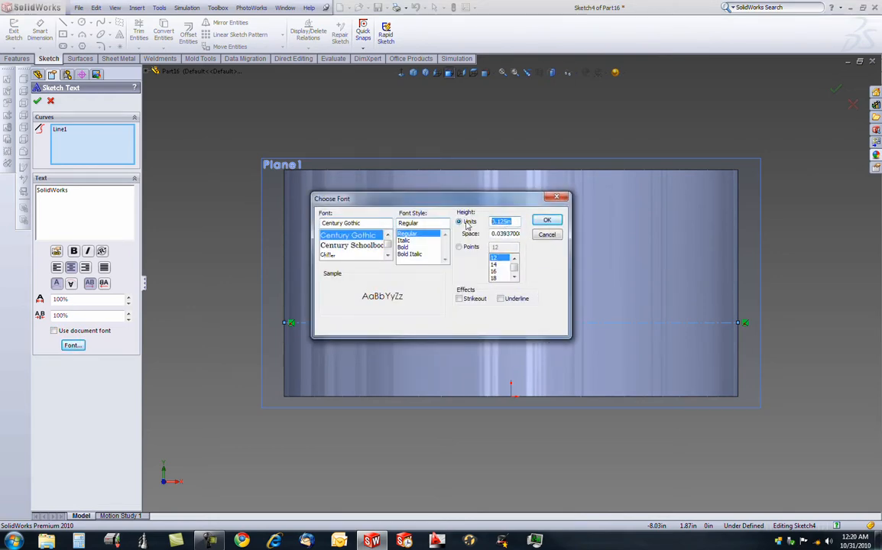
{"action": "type", "text": "1"}
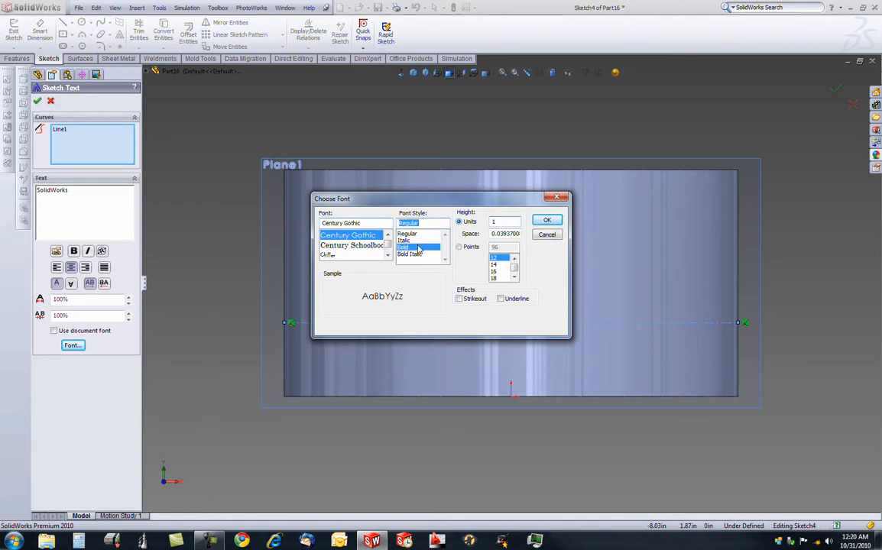
{"action": "left_click", "coordinate": [417, 247]}
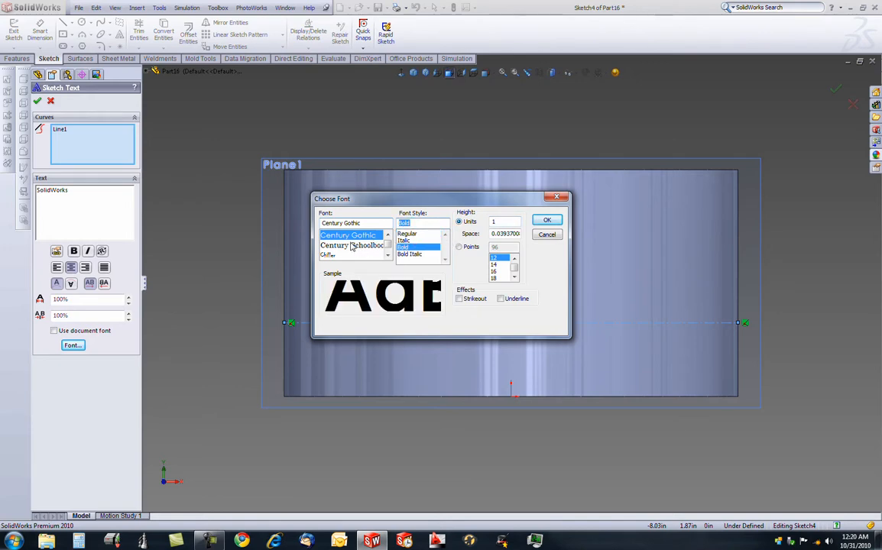
{"action": "mouse_move", "coordinate": [386, 243]}
{"action": "left_mouse_down"}
{"action": "mouse_move", "coordinate": [389, 252]}
{"action": "mouse_move", "coordinate": [388, 236]}
{"action": "left_mouse_up"}
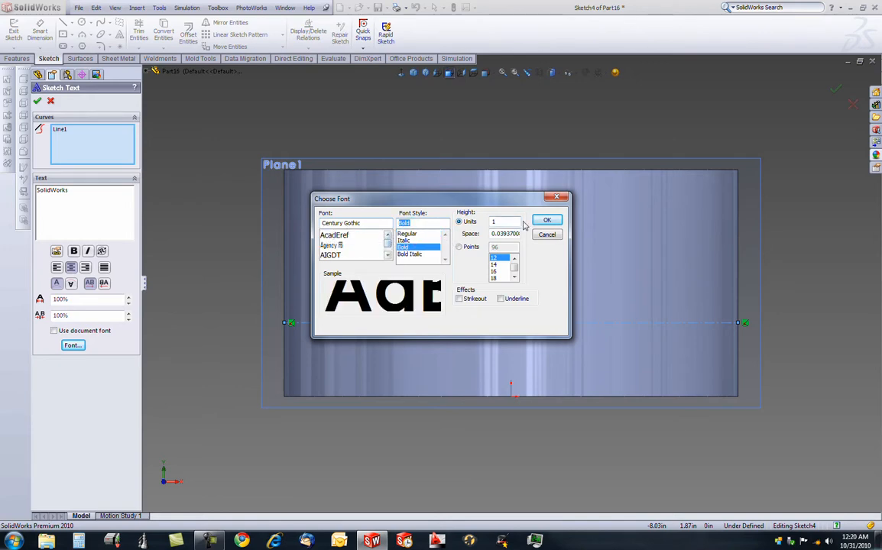
{"action": "left_click", "coordinate": [546, 220]}
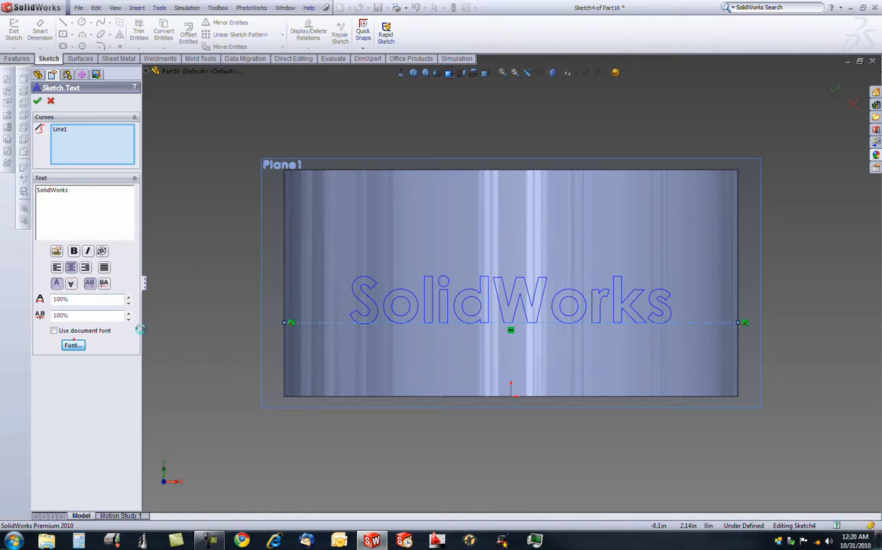
Step: Try a text height of 1.5 in, reduce it to 1.375 in, and accept the text and exit the sketch
{"action": "left_click", "coordinate": [73, 346]}
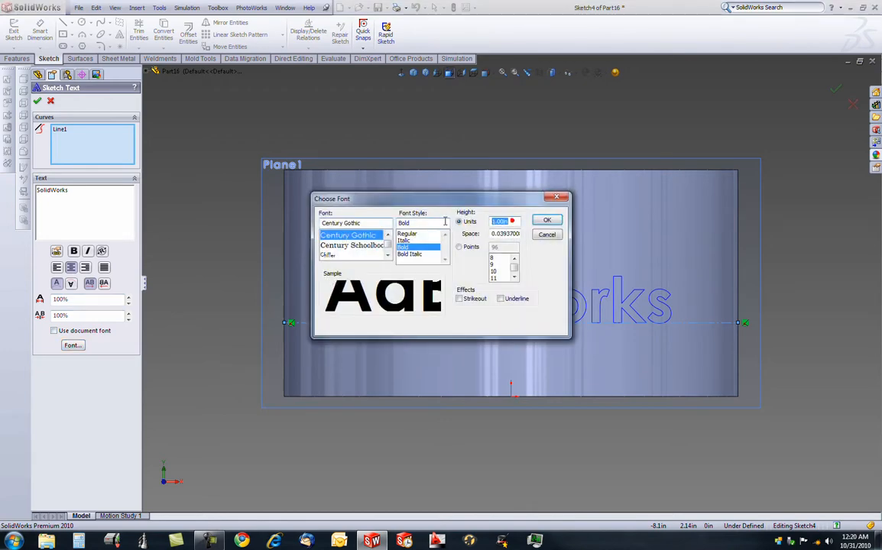
{"action": "key", "text": "Return"}
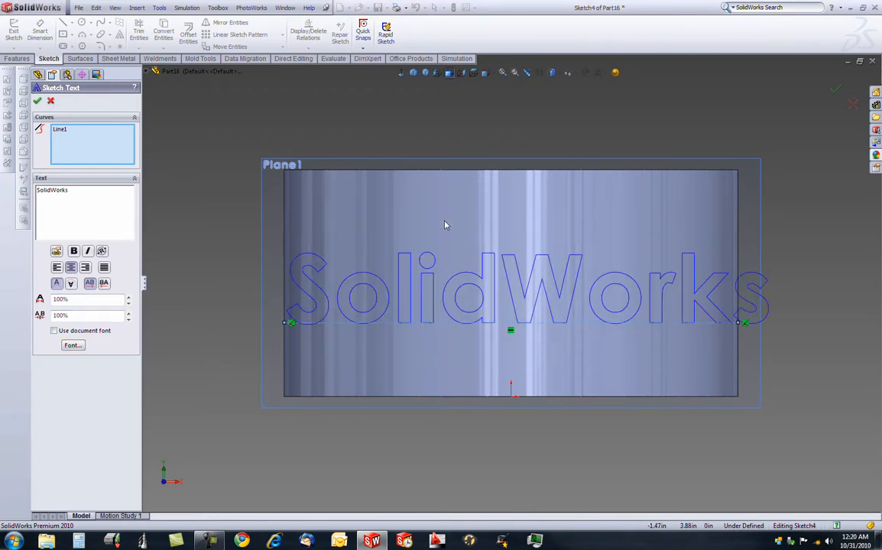
{"action": "left_click", "coordinate": [68, 346]}
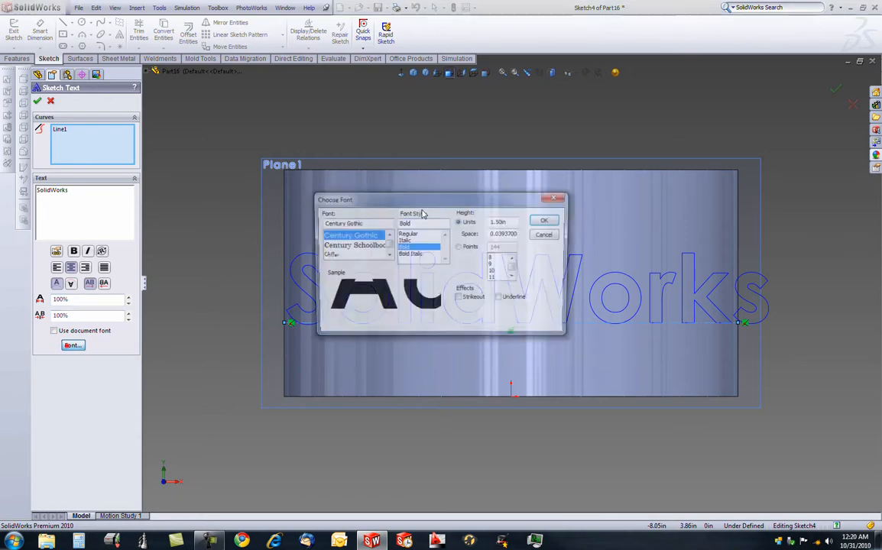
{"action": "left_click", "coordinate": [458, 221]}
{"action": "type", "text": "1.37"}
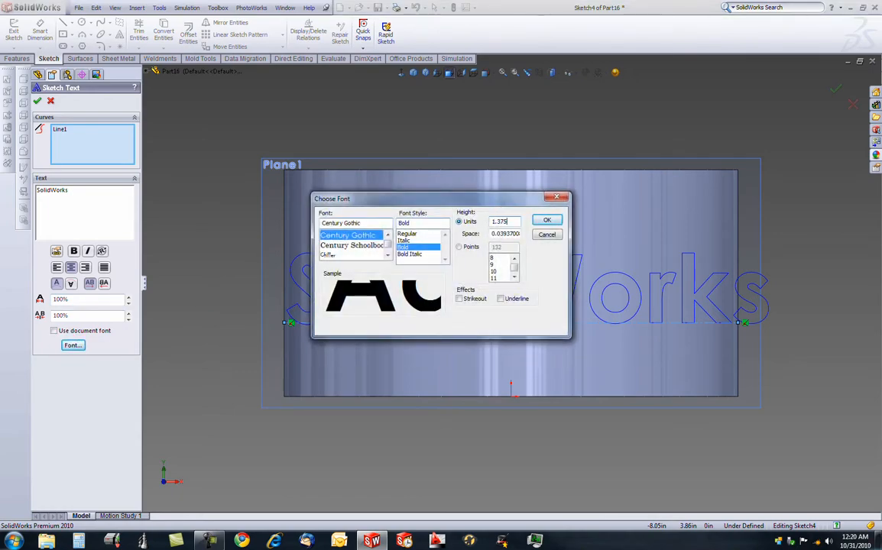
{"action": "key", "text": "Return"}
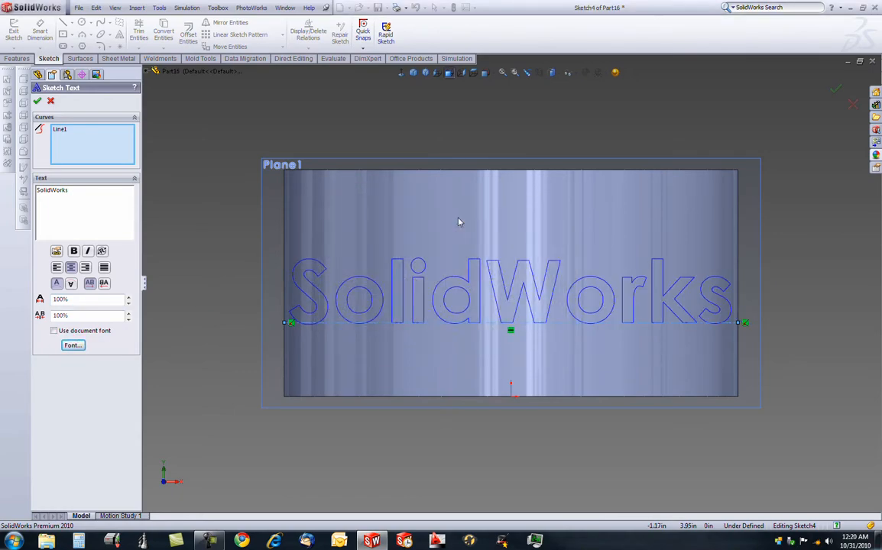
{"action": "key", "text": "Return"}
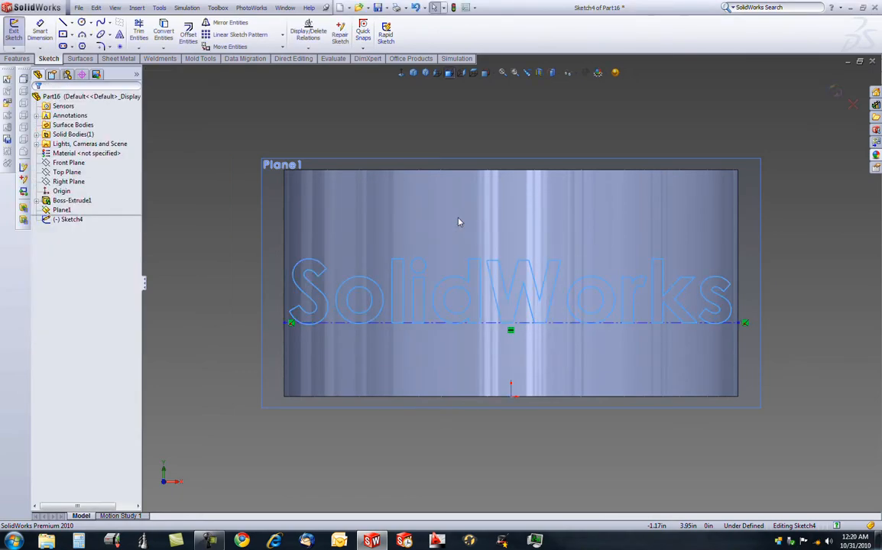
{"action": "left_click", "coordinate": [831, 91]}
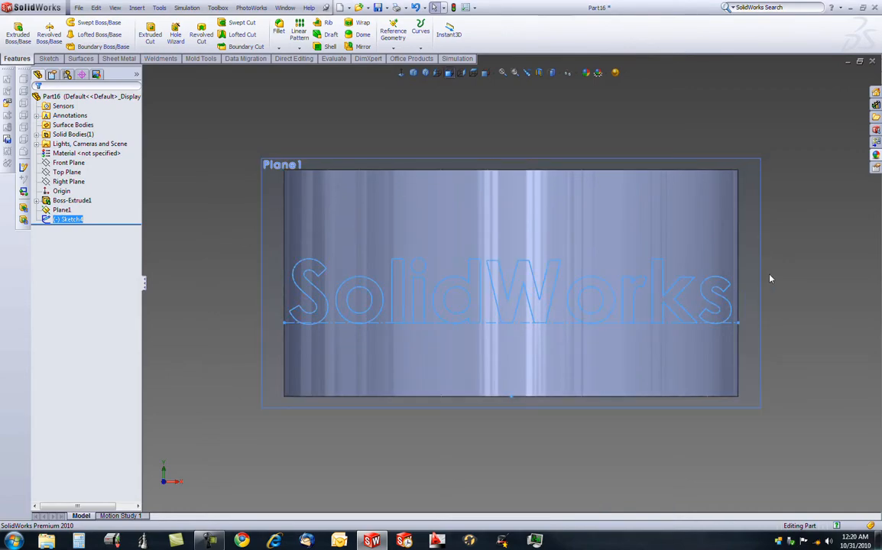
Step: Examine the text sketch's position relative to the cylinder from above and at an angle
{"action": "right_click_drag", "start_coordinate": [502, 89], "coordinate": [505, 79]}
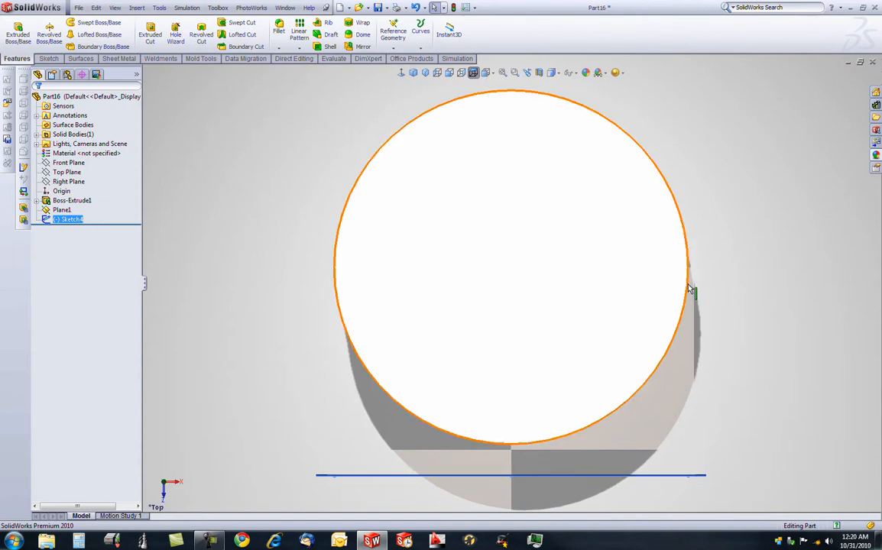
{"action": "middle_click_drag", "start_coordinate": [661, 403], "coordinate": [660, 335]}
{"action": "key", "text": "z"}
{"action": "key", "text": "z"}
{"action": "scroll", "coordinate": [693, 453], "scroll_direction": "down", "scroll_amount": 2}
{"action": "middle_click_drag", "start_coordinate": [693, 452], "coordinate": [691, 396]}
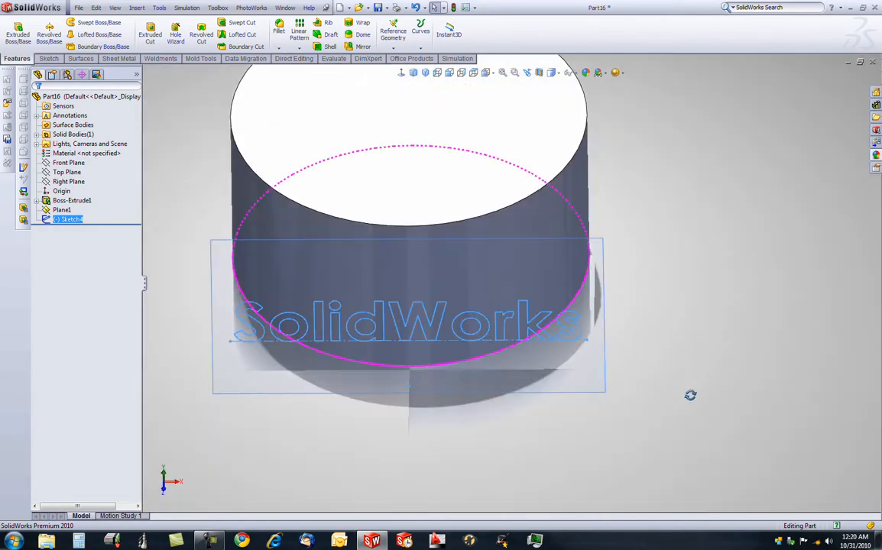
{"action": "scroll", "coordinate": [384, 278], "scroll_direction": "up", "scroll_amount": 3}
{"action": "scroll", "coordinate": [351, 269], "scroll_direction": "down", "scroll_amount": 2}
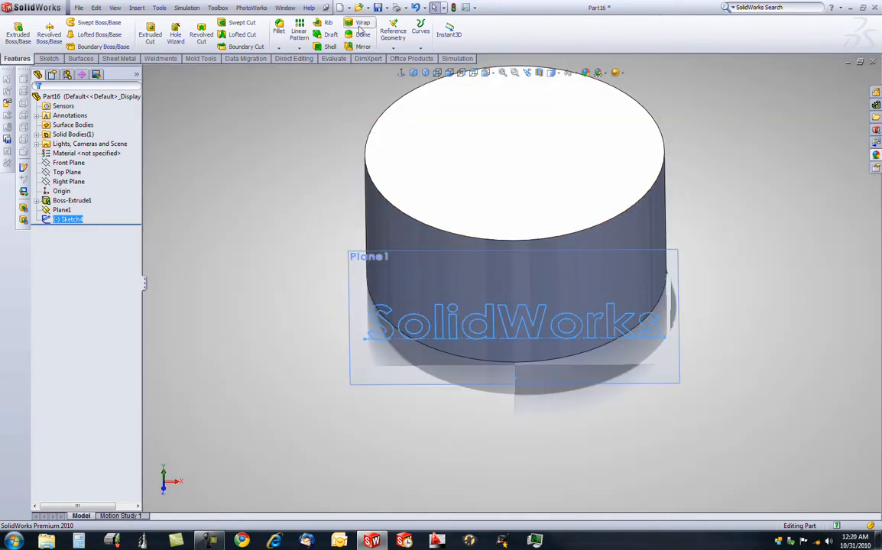
Step: Start a Deboss Wrap of the "SolidWorks" text sketch and choose the cylinder's curved side as the target face
{"action": "left_click", "coordinate": [295, 170]}
{"action": "left_click", "coordinate": [70, 220]}
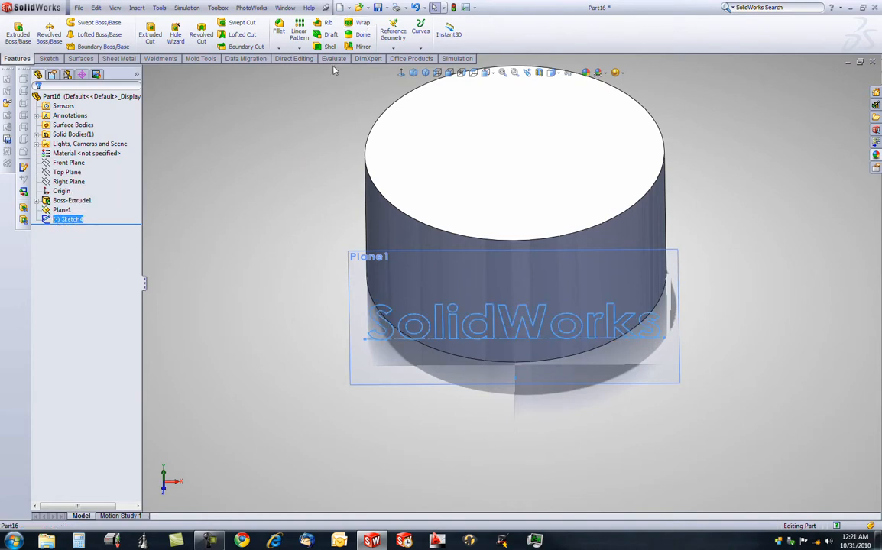
{"action": "left_click", "coordinate": [361, 26]}
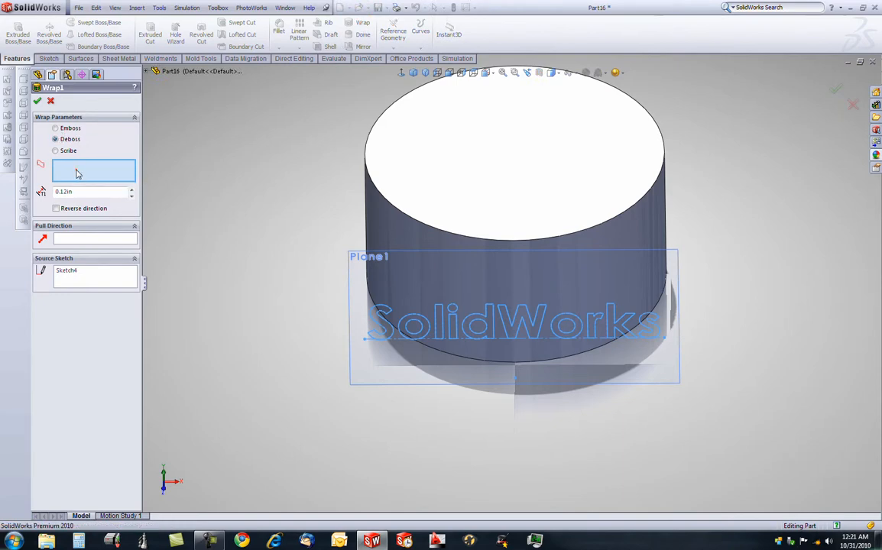
{"action": "left_click", "coordinate": [377, 218]}
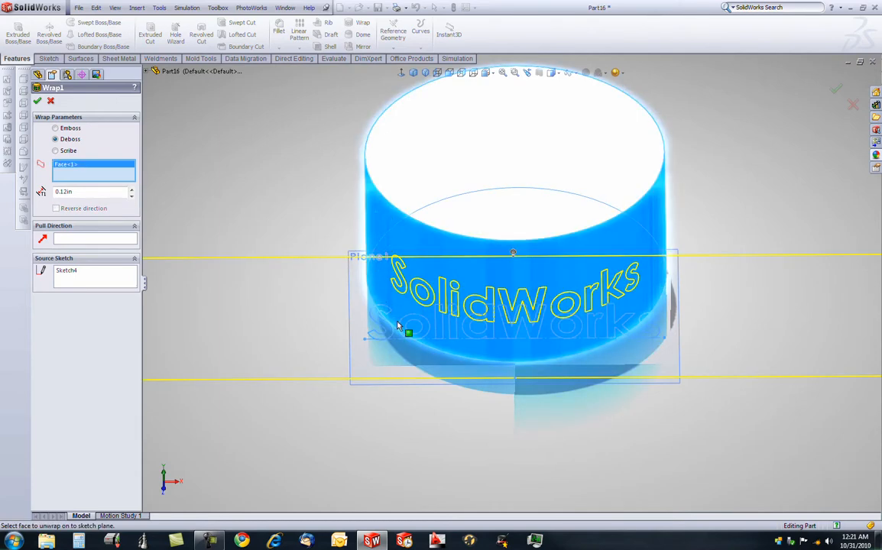
{"action": "middle_click_drag", "start_coordinate": [372, 319], "coordinate": [374, 262]}
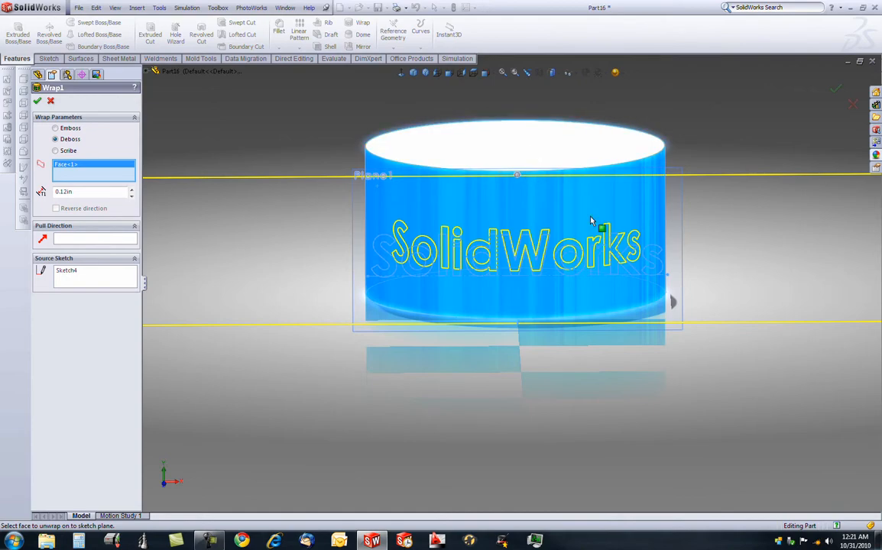
{"action": "middle_click_drag", "start_coordinate": [508, 197], "coordinate": [515, 266]}
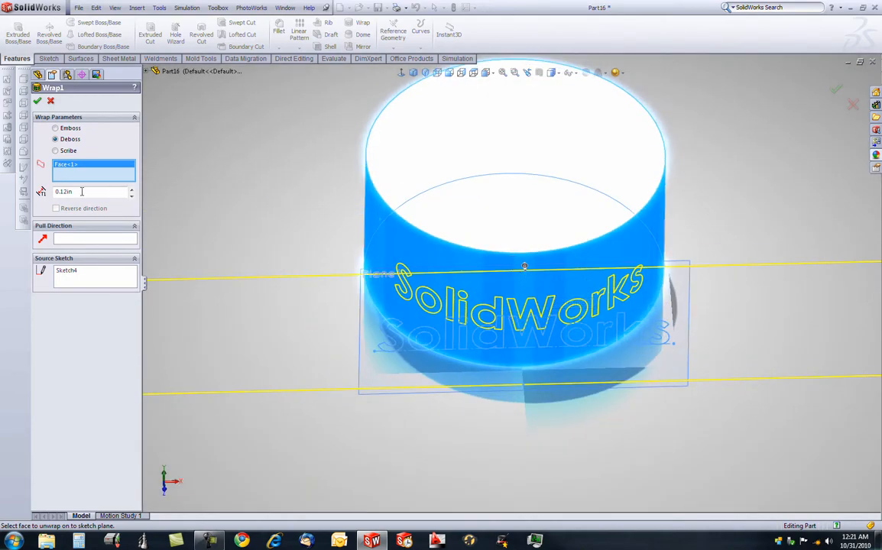
Step: Set the wrap depth to 0.25 in, accept the feature and inspect the engraved text
{"action": "left_click", "coordinate": [81, 191]}
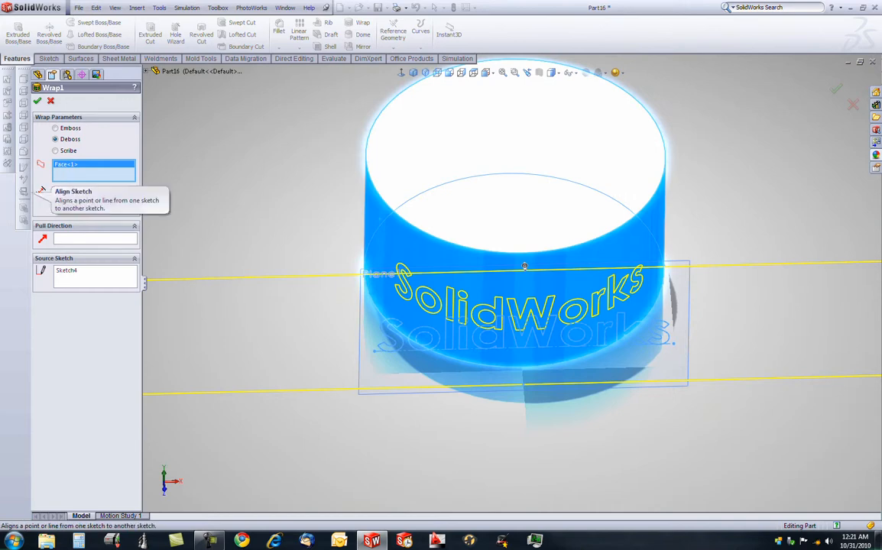
{"action": "type", "text": ".25"}
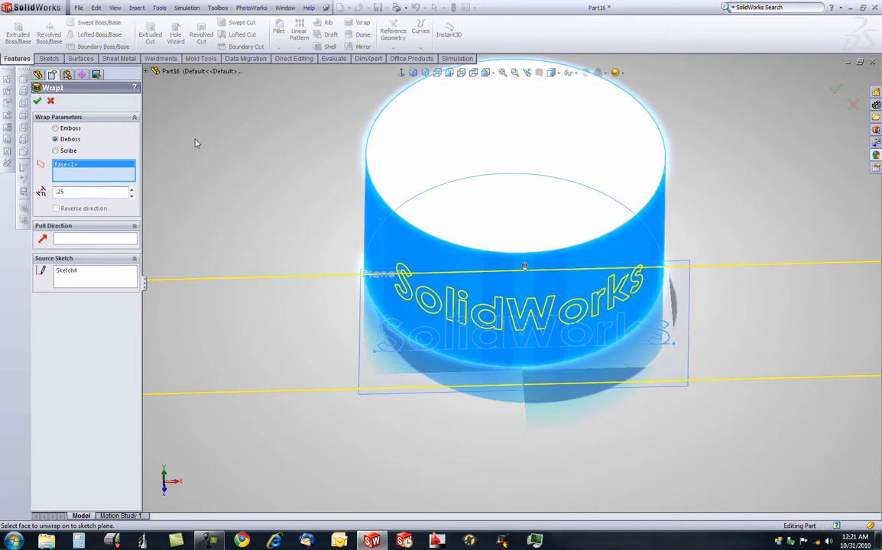
{"action": "left_click", "coordinate": [38, 103]}
{"action": "middle_click_drag", "start_coordinate": [528, 319], "coordinate": [548, 277]}
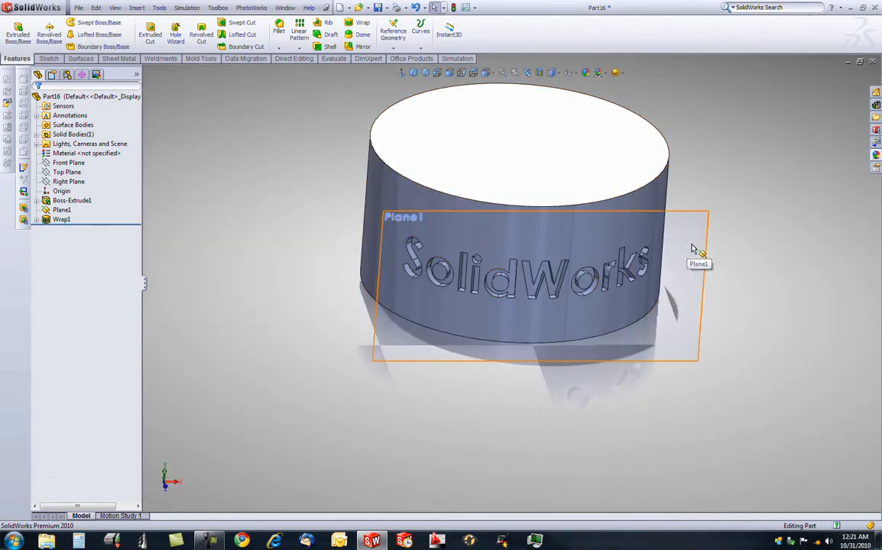
{"action": "mouse_move", "coordinate": [691, 248]}
{"action": "middle_mouse_down"}
{"action": "mouse_move", "coordinate": [677, 202]}
{"action": "mouse_move", "coordinate": [662, 201]}
{"action": "mouse_move", "coordinate": [730, 192]}
{"action": "mouse_move", "coordinate": [679, 197]}
{"action": "mouse_move", "coordinate": [683, 240]}
{"action": "middle_mouse_up"}
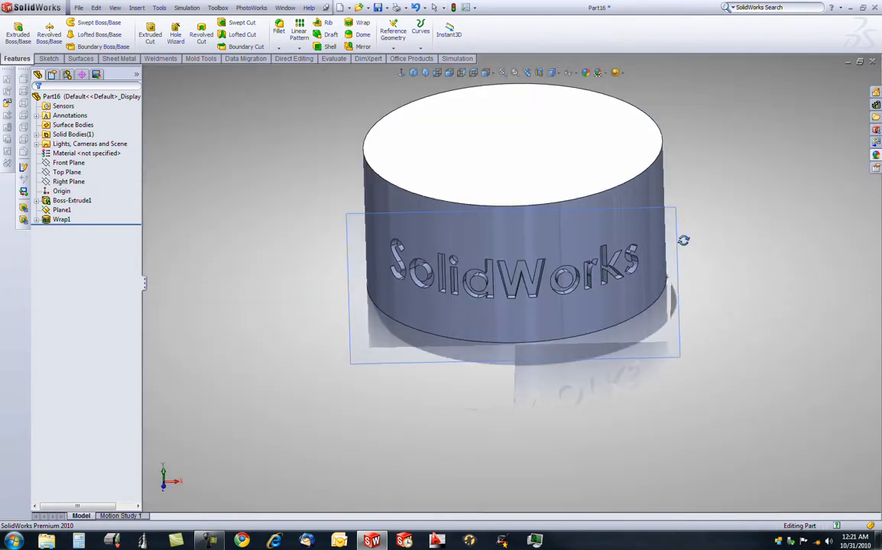
Step: Edit the wrap feature to use Emboss instead of Deboss, accept it and inspect the raised text
{"action": "right_click", "coordinate": [62, 221]}
{"action": "left_click", "coordinate": [63, 198]}
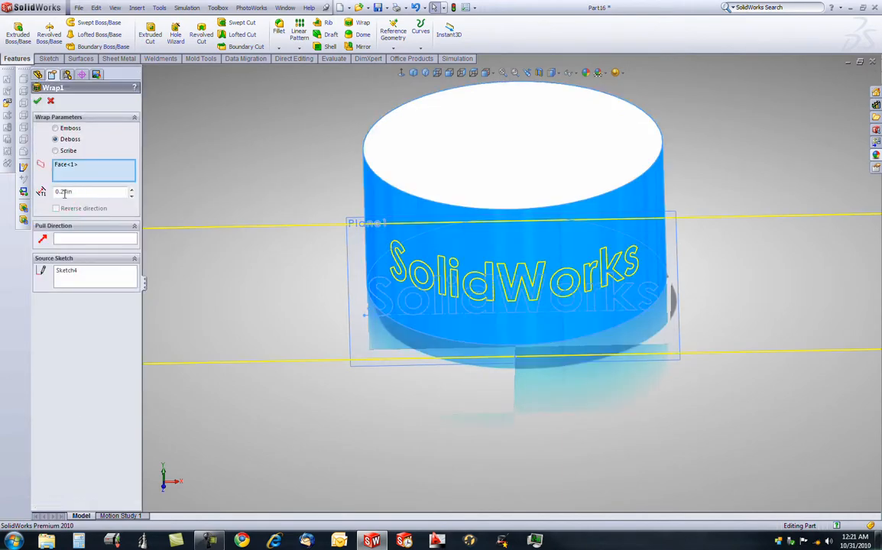
{"action": "left_click", "coordinate": [63, 129]}
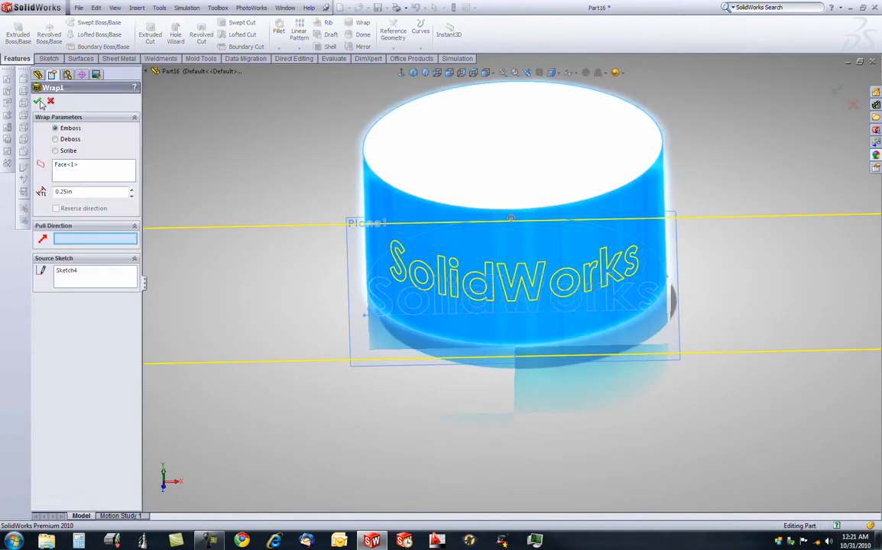
{"action": "left_click", "coordinate": [38, 101]}
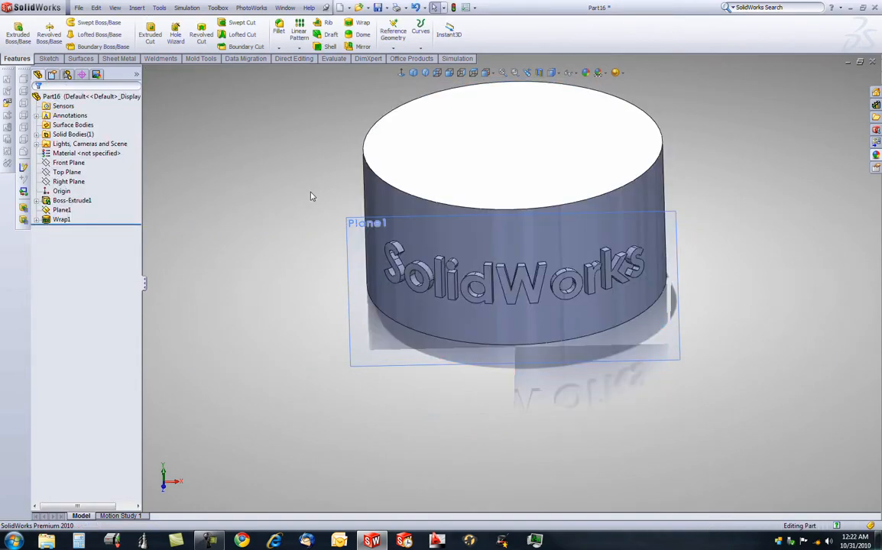
{"action": "mouse_move", "coordinate": [700, 334]}
{"action": "middle_mouse_down"}
{"action": "mouse_move", "coordinate": [735, 325]}
{"action": "mouse_move", "coordinate": [671, 338]}
{"action": "mouse_move", "coordinate": [704, 340]}
{"action": "mouse_move", "coordinate": [685, 293]}
{"action": "mouse_move", "coordinate": [703, 280]}
{"action": "mouse_move", "coordinate": [806, 287]}
{"action": "mouse_move", "coordinate": [685, 285]}
{"action": "mouse_move", "coordinate": [684, 309]}
{"action": "mouse_move", "coordinate": [704, 294]}
{"action": "mouse_move", "coordinate": [701, 326]}
{"action": "middle_mouse_up"}
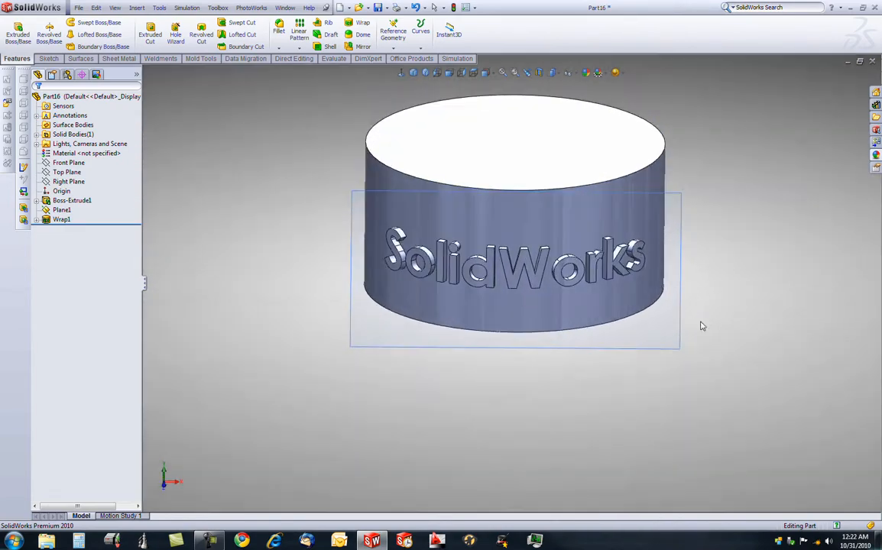